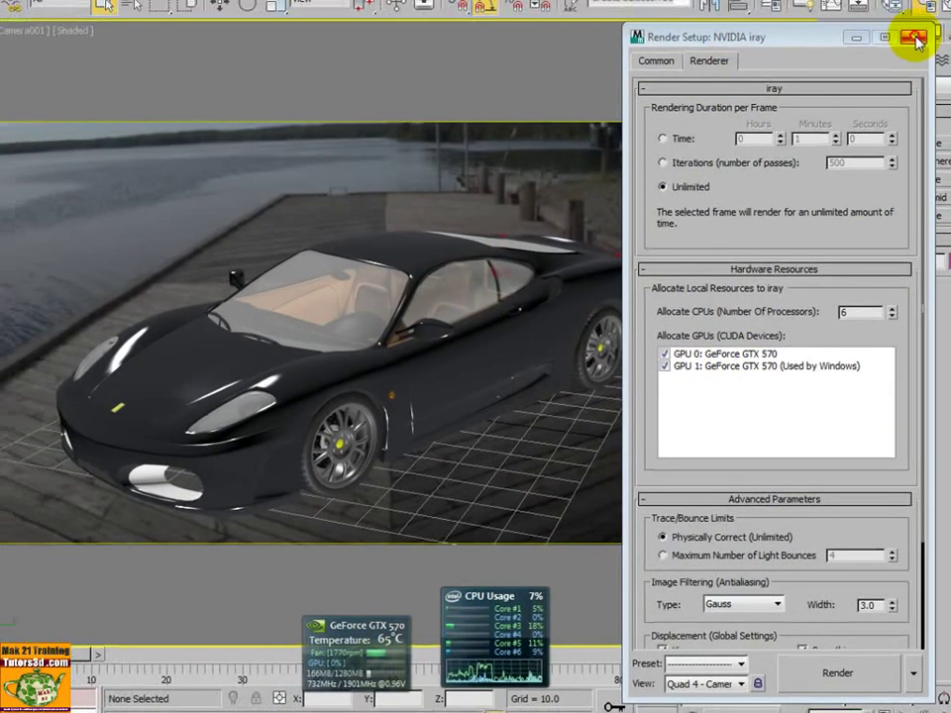
Step: Close the NVIDIA iray Render Setup dialog and open the Rendering menu
{"action": "left_click", "coordinate": [920, 19]}
{"action": "left_click", "coordinate": [448, 26]}
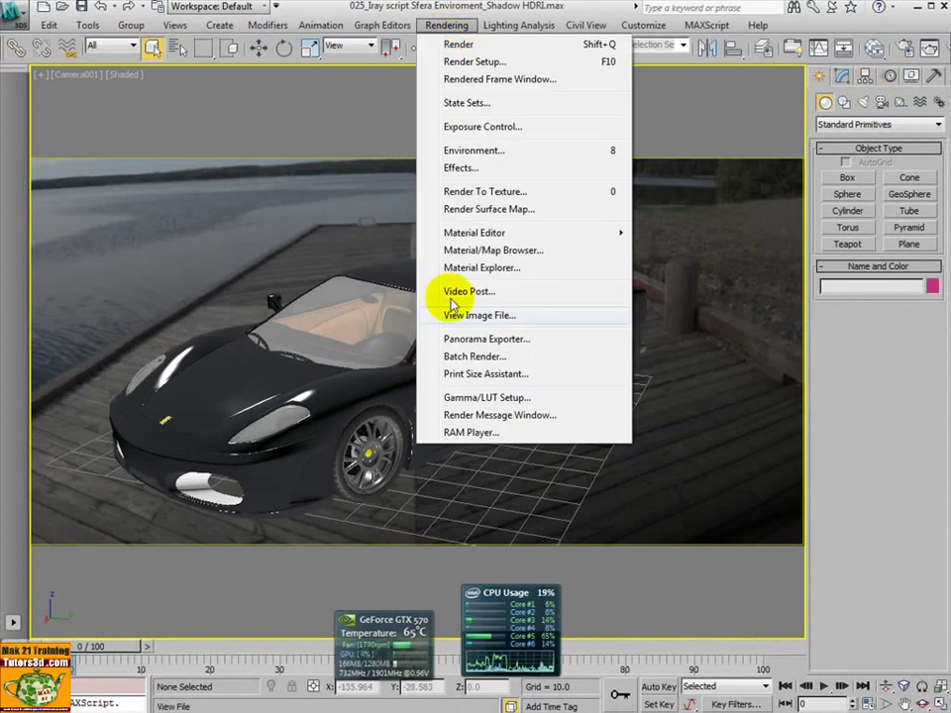
Step: Open the Render Message Window and move the CPU and GPU monitor gadgets to the lower right
{"action": "left_click", "coordinate": [459, 414]}
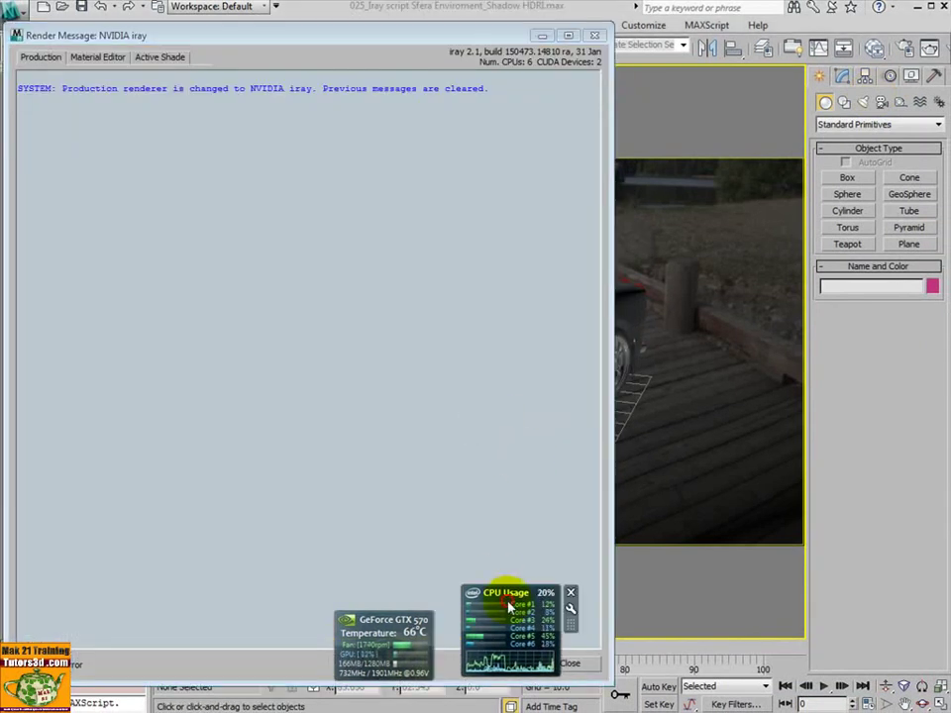
{"action": "left_click_drag", "start_coordinate": [493, 609], "coordinate": [666, 619]}
{"action": "left_click_drag", "start_coordinate": [349, 634], "coordinate": [776, 636]}
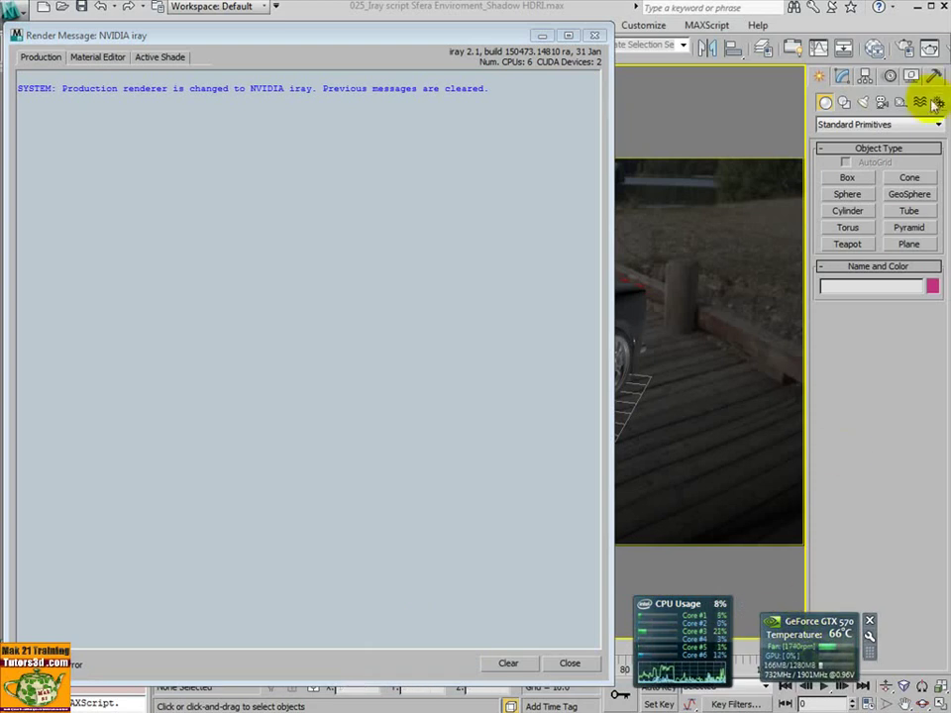
Step: Start the iray render of Camera001, frame 0, and take the frame window out of full width
{"action": "left_click", "coordinate": [931, 51]}
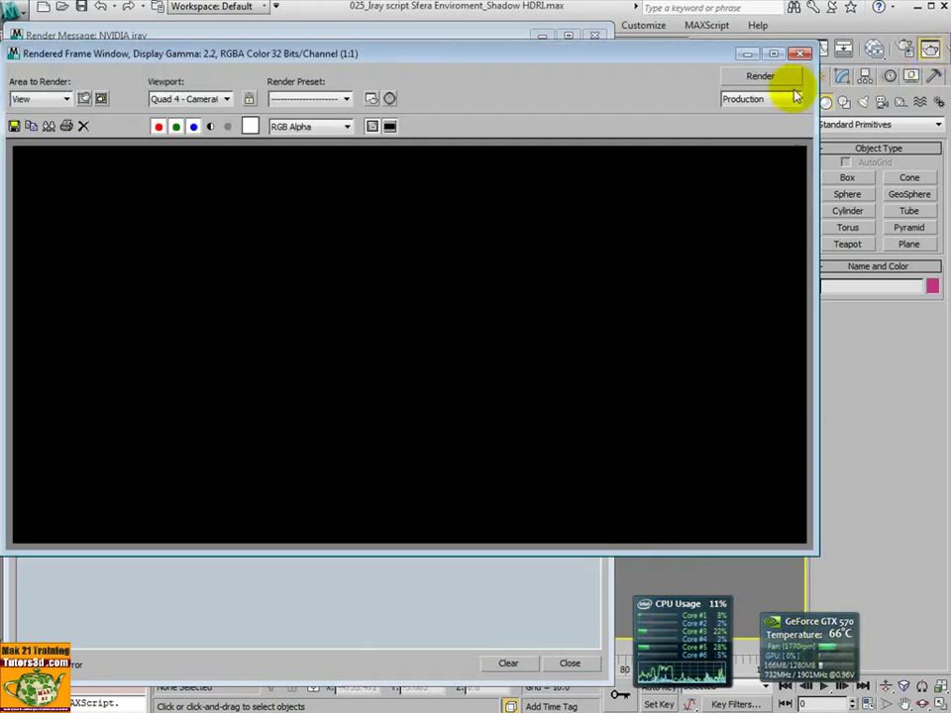
{"action": "left_click", "coordinate": [774, 52]}
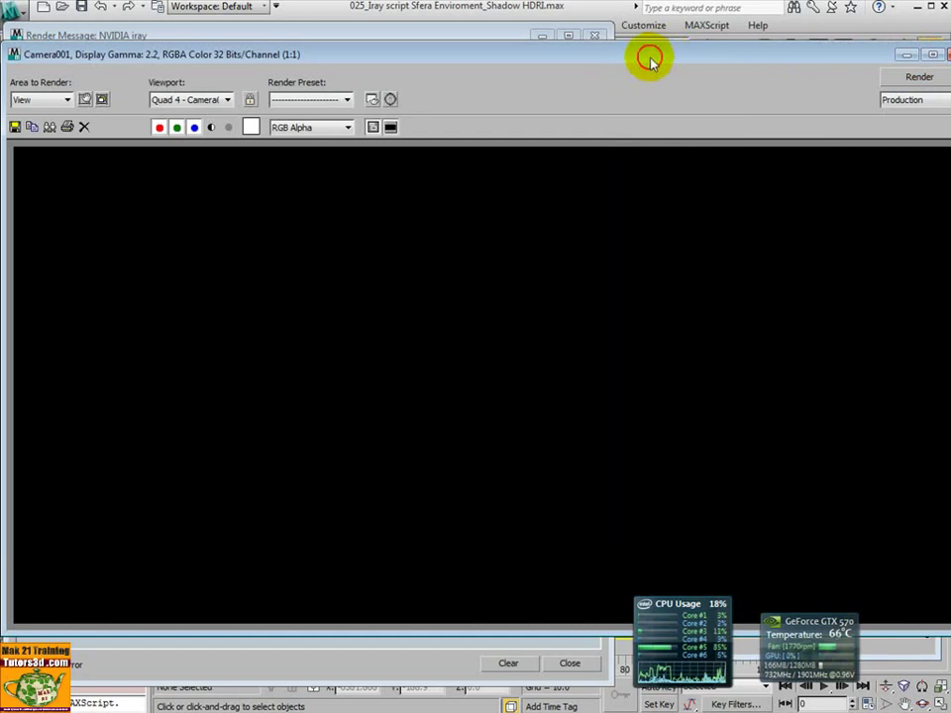
{"action": "left_click_drag", "start_coordinate": [647, 57], "coordinate": [638, 65]}
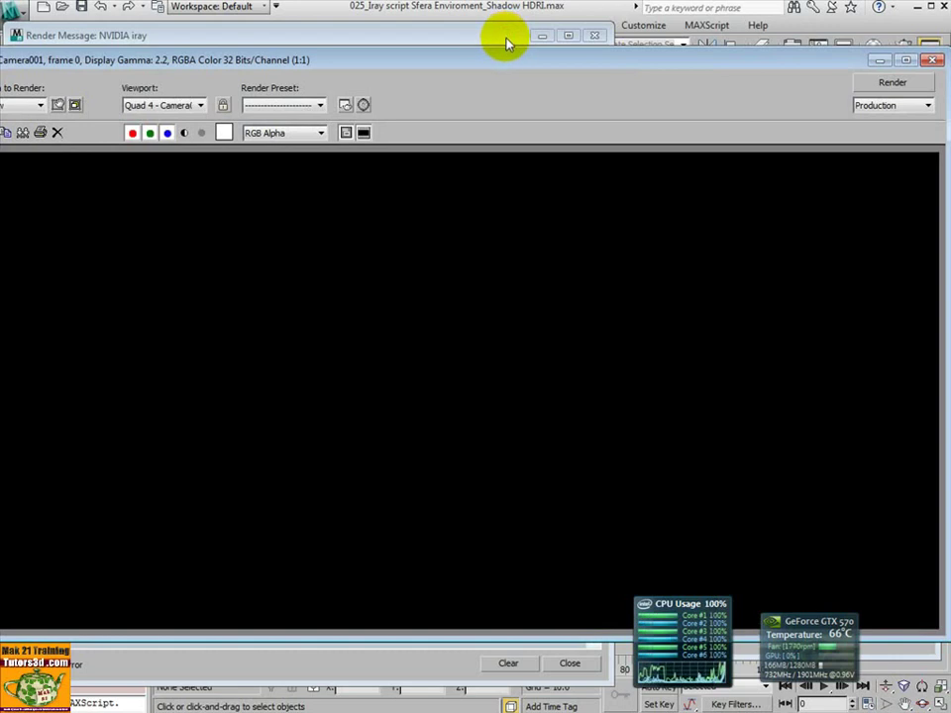
Step: Check the iray message log, then view the Ferrari-on-dock render as it refines
{"action": "left_click", "coordinate": [426, 674]}
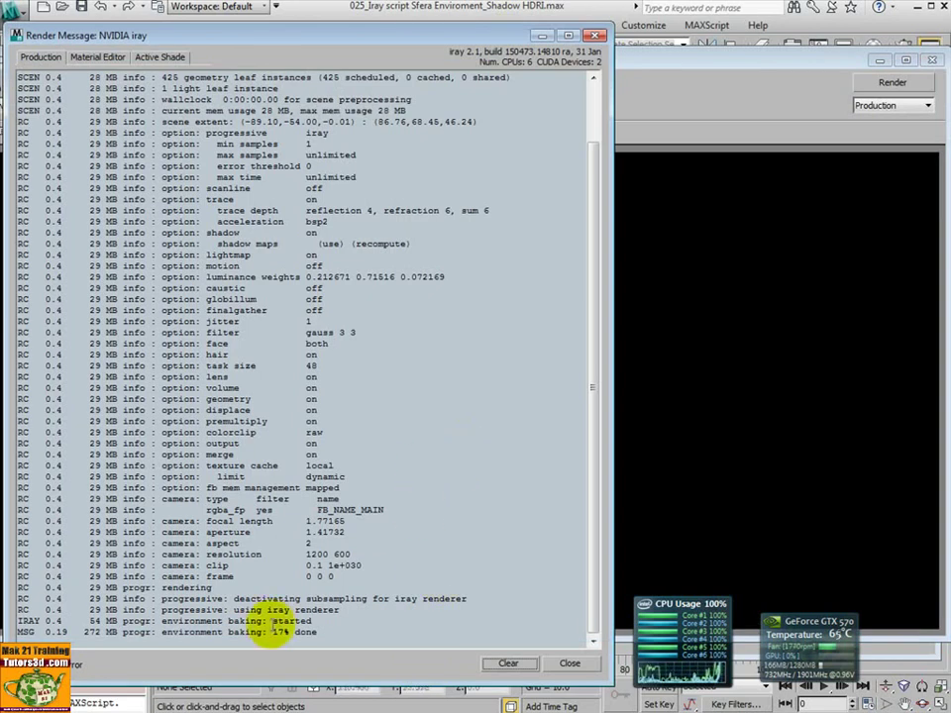
{"action": "left_click", "coordinate": [681, 113]}
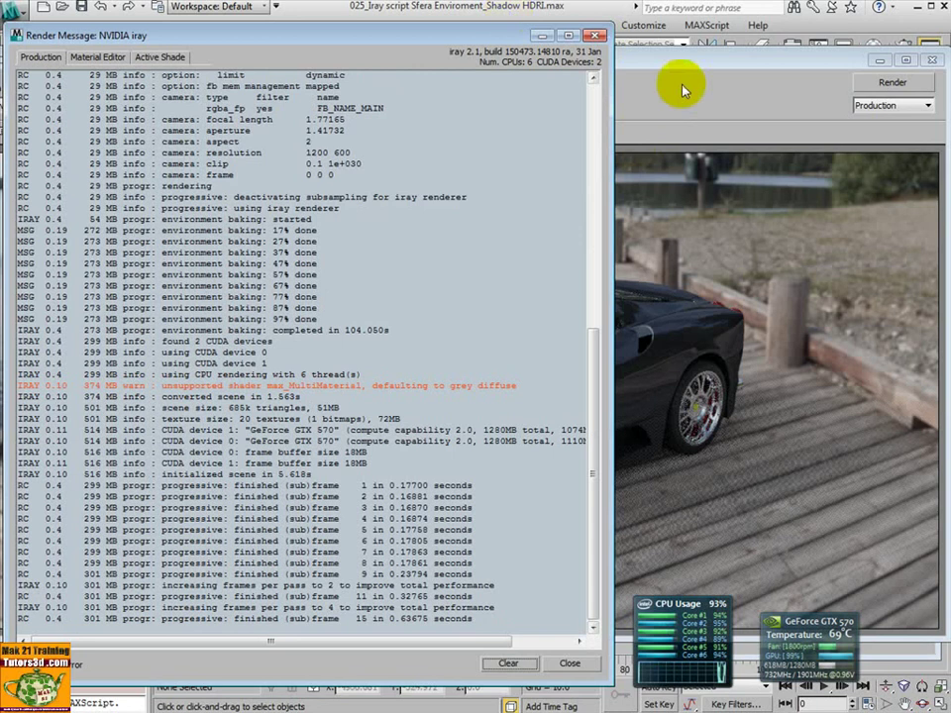
{"action": "left_click", "coordinate": [693, 96]}
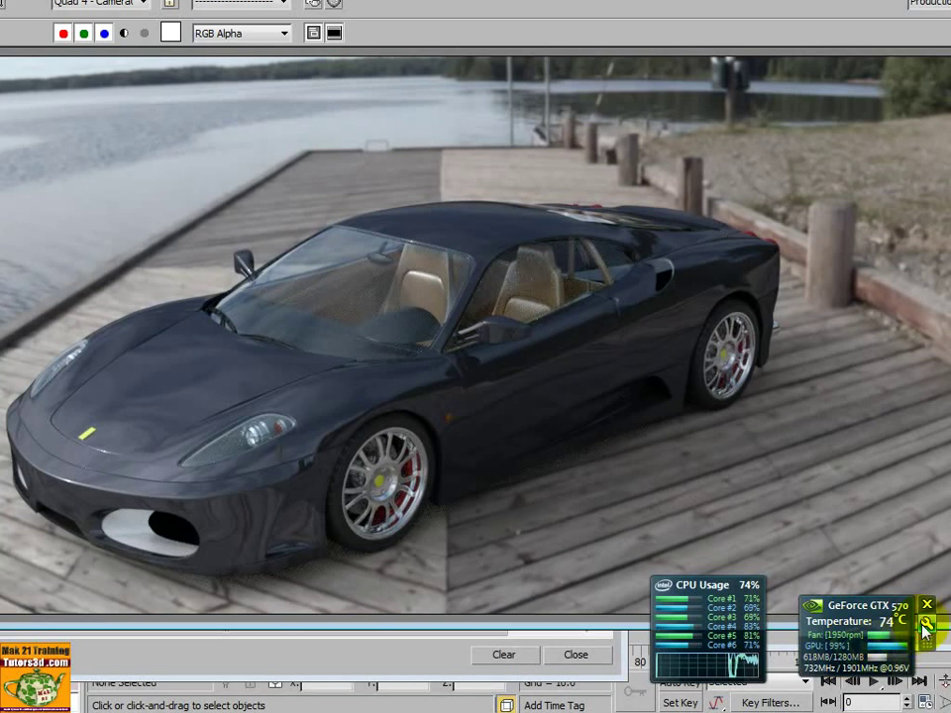
Step: Switch the GPU Observer gadget to monitor the second GeForce GTX 570, adapter 1
{"action": "left_click", "coordinate": [927, 624]}
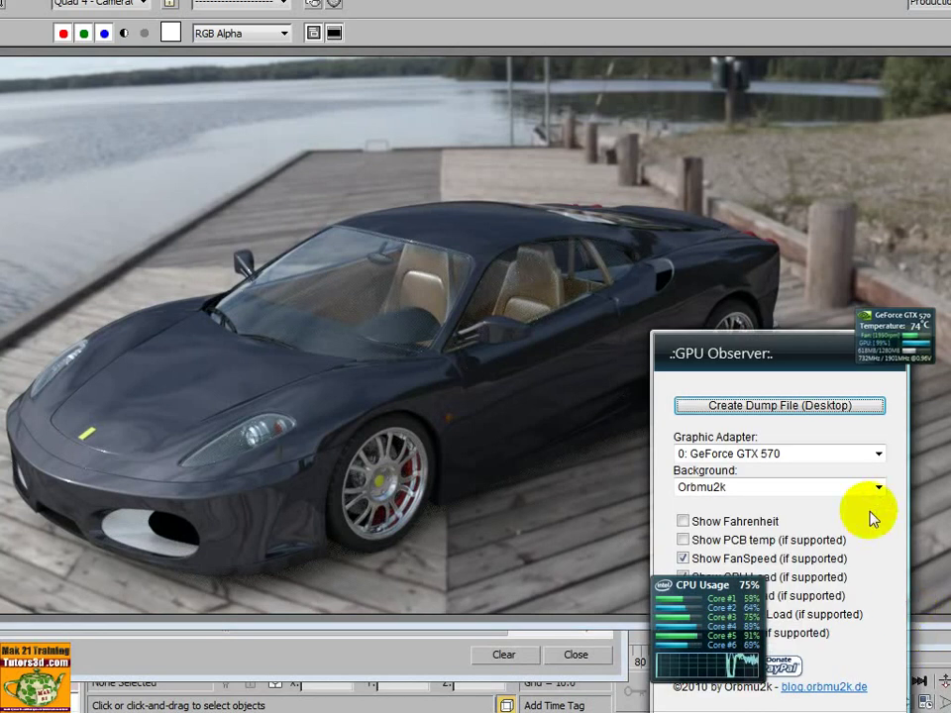
{"action": "left_click", "coordinate": [877, 453]}
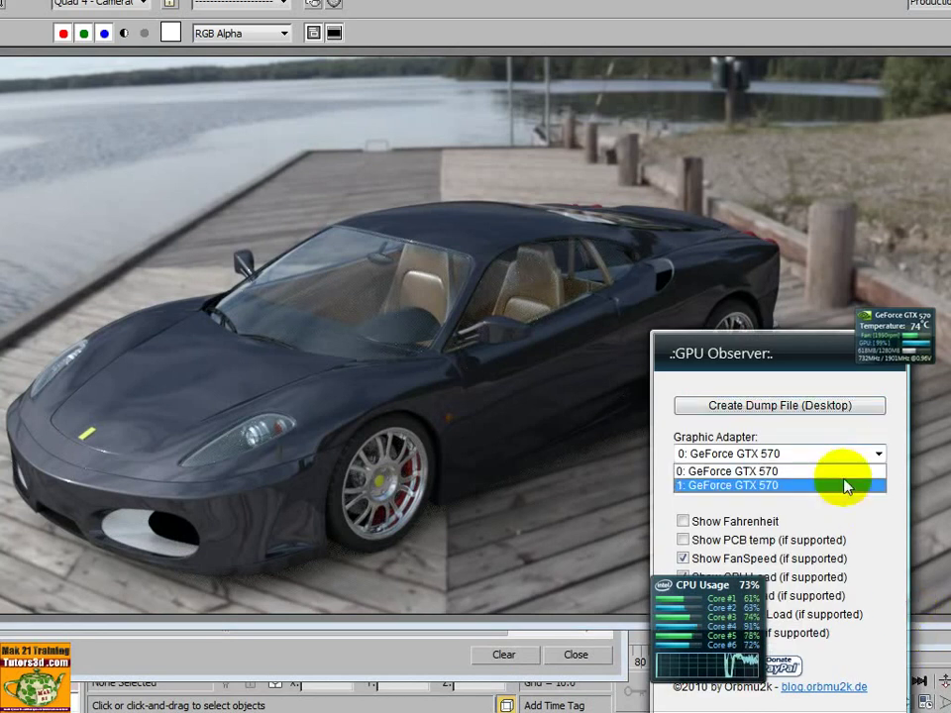
{"action": "left_click", "coordinate": [808, 485]}
{"action": "key", "text": "Return"}
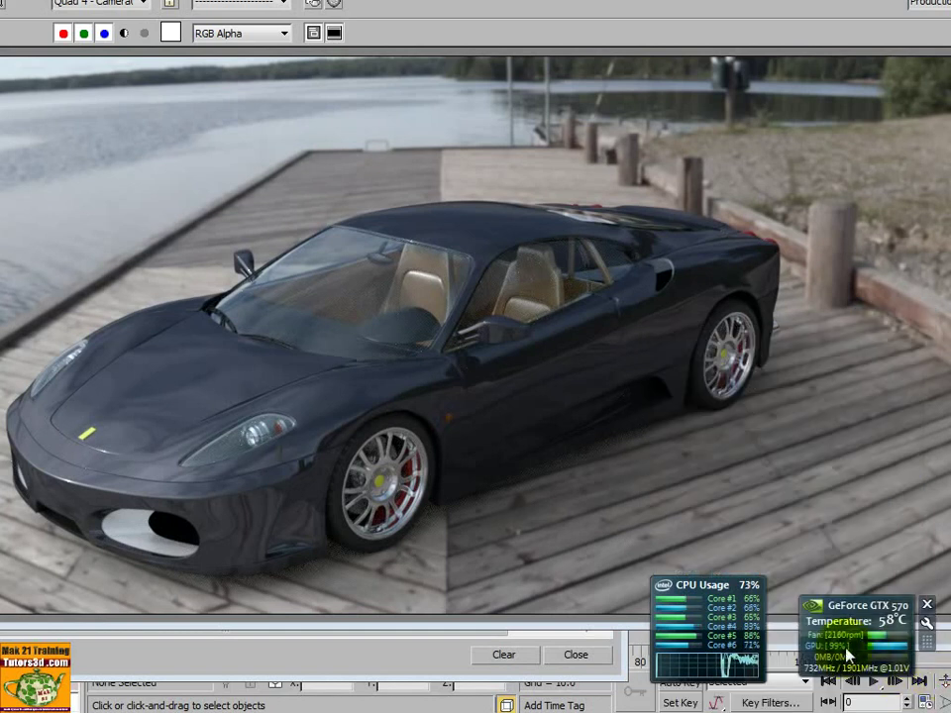
Step: Set the GPU Observer back to adapter 0 and bring the iray render log forward
{"action": "left_click", "coordinate": [930, 626]}
{"action": "left_click", "coordinate": [878, 453]}
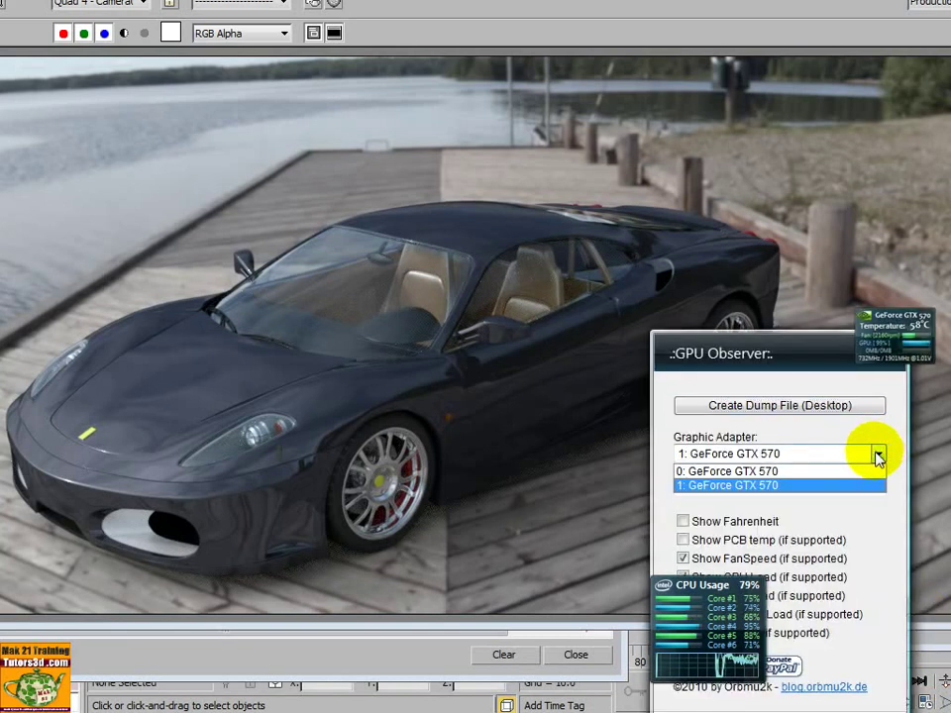
{"action": "left_click", "coordinate": [803, 472]}
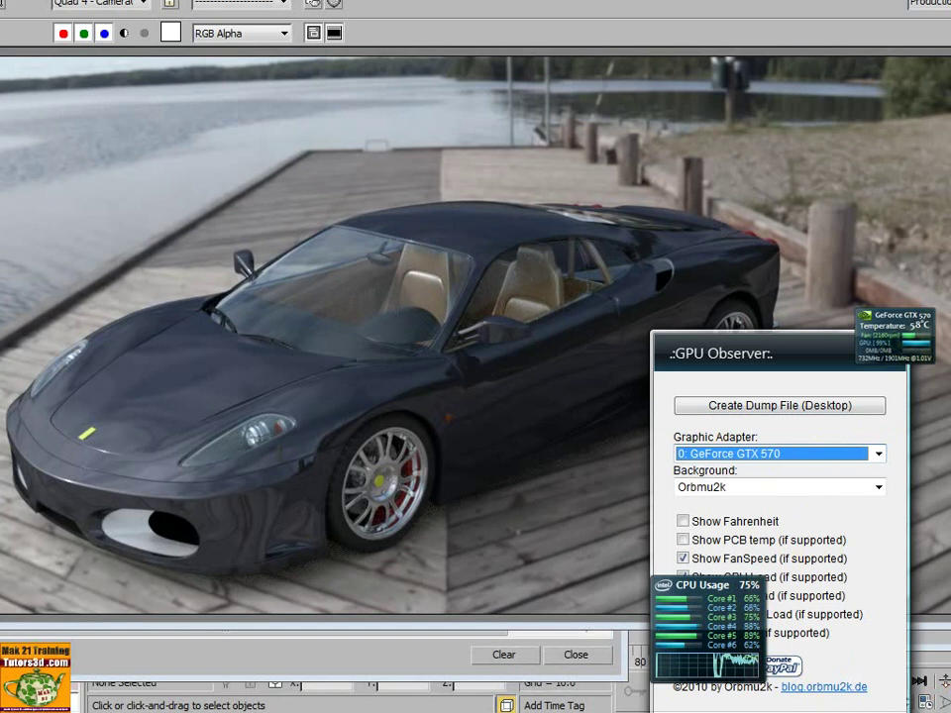
{"action": "left_click", "coordinate": [825, 664]}
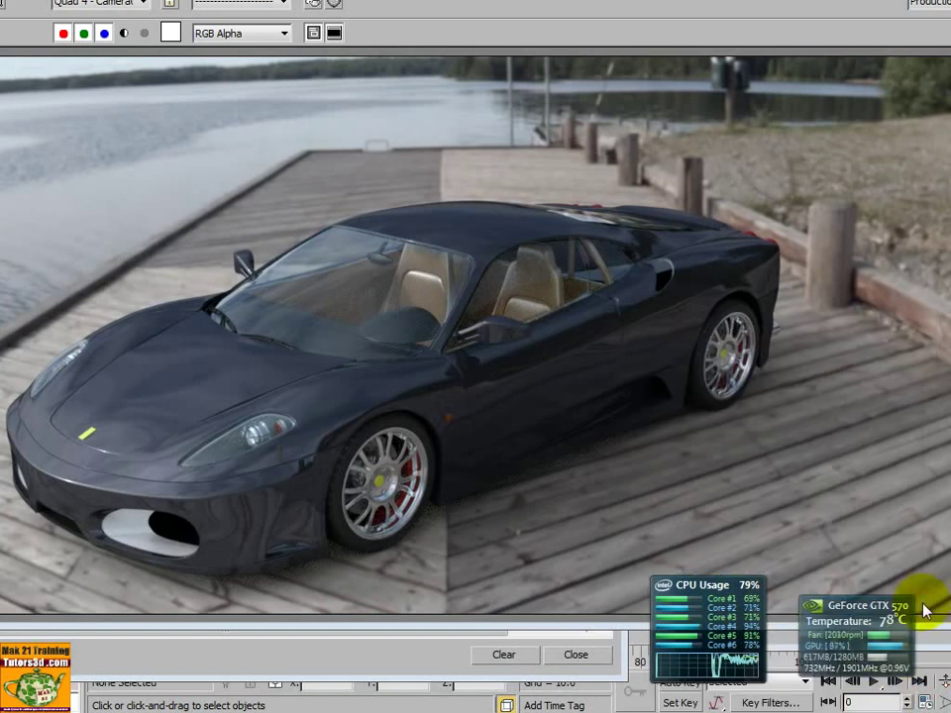
{"action": "left_click", "coordinate": [420, 661]}
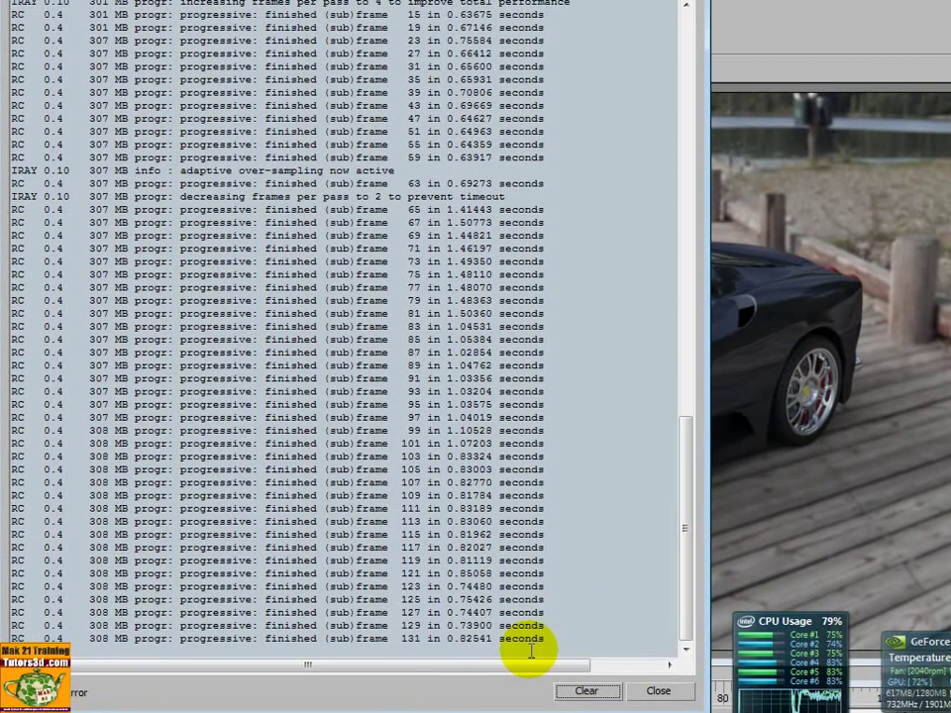
Step: Set the GPU Observer to adapter 1: GeForce GTX 570, then view the iray progressive-frame log
{"action": "left_click", "coordinate": [898, 24]}
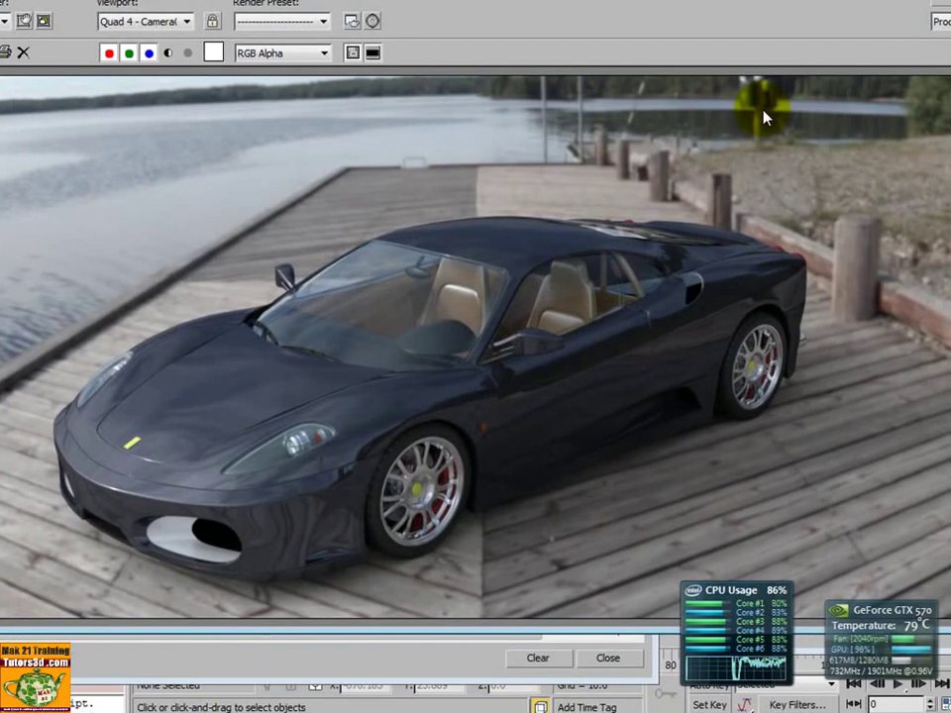
{"action": "mouse_move", "coordinate": [921, 664]}
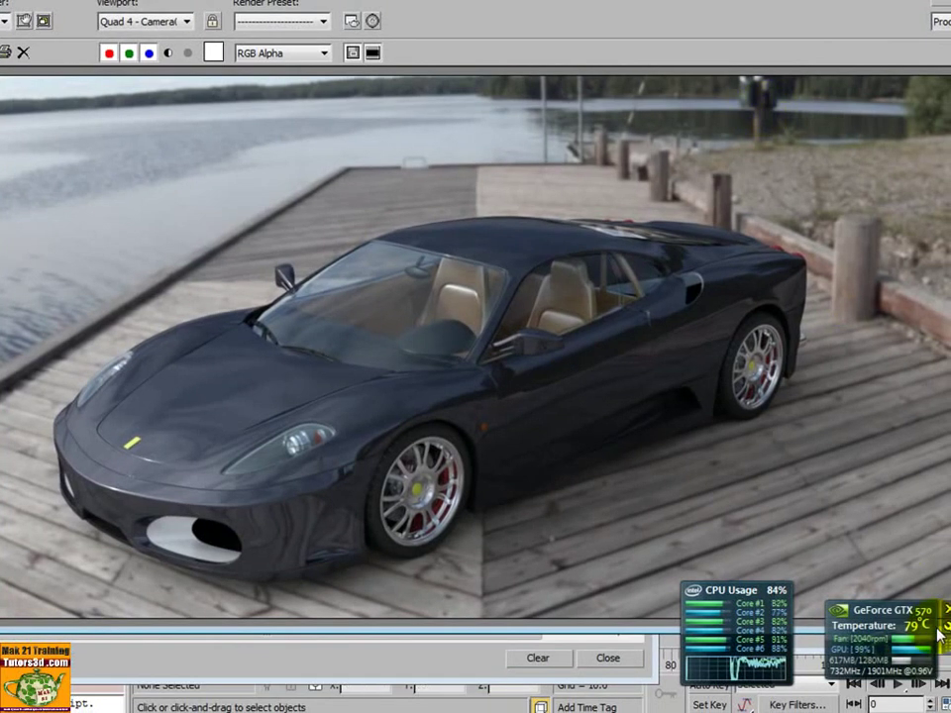
{"action": "left_click", "coordinate": [944, 627]}
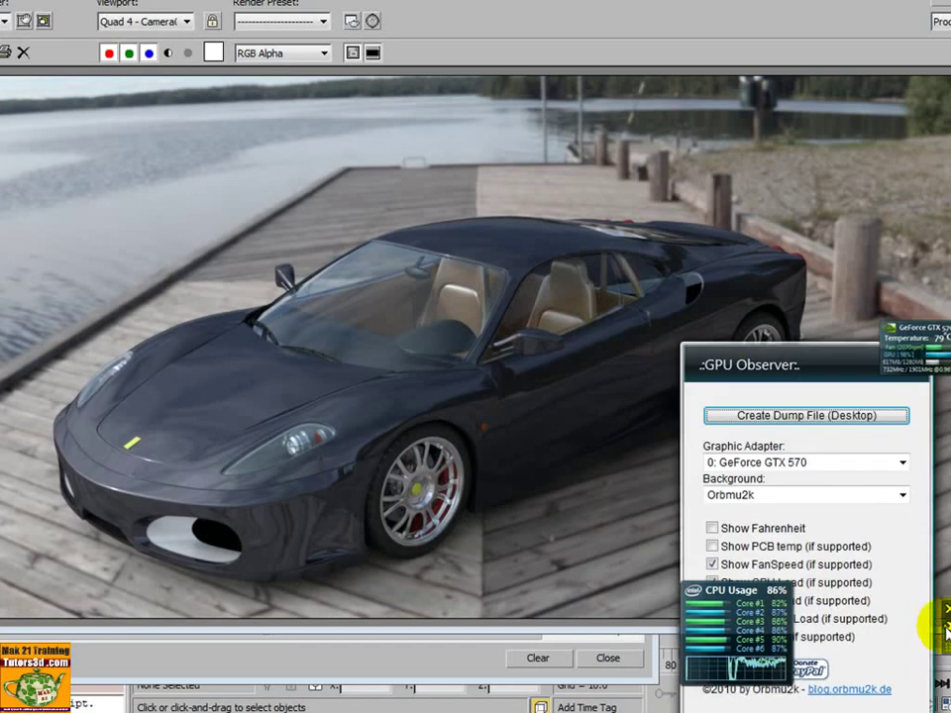
{"action": "left_click", "coordinate": [902, 463]}
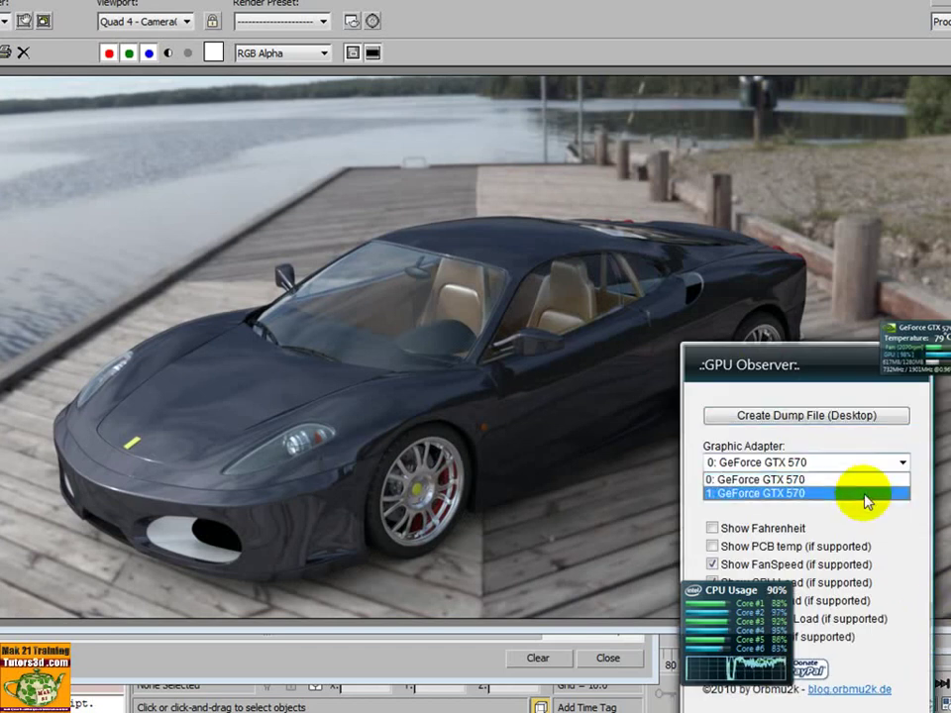
{"action": "left_click", "coordinate": [866, 500]}
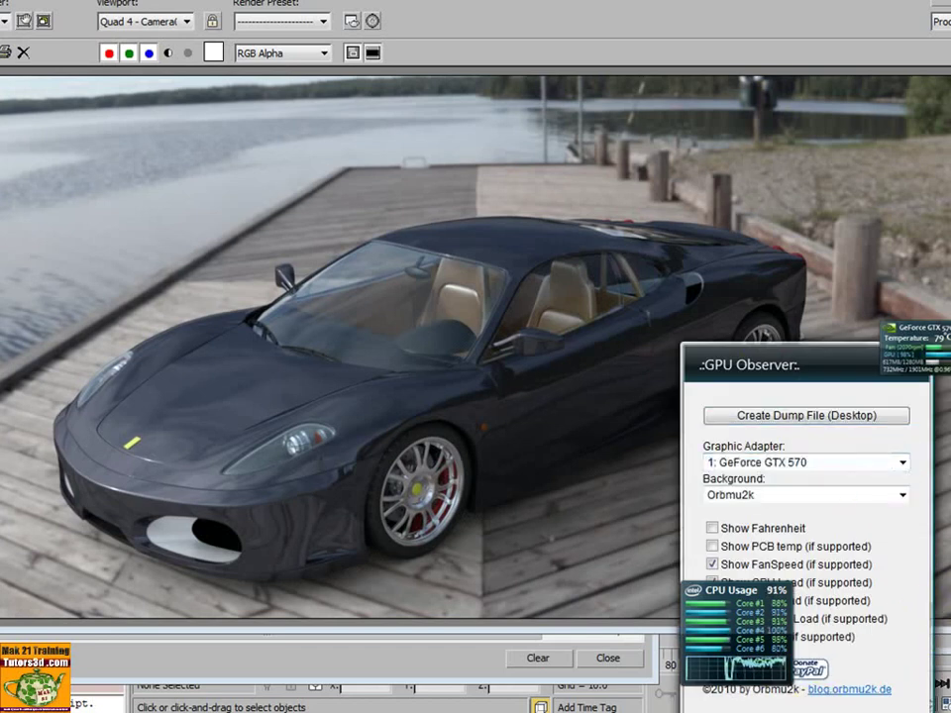
{"action": "key", "text": "Return"}
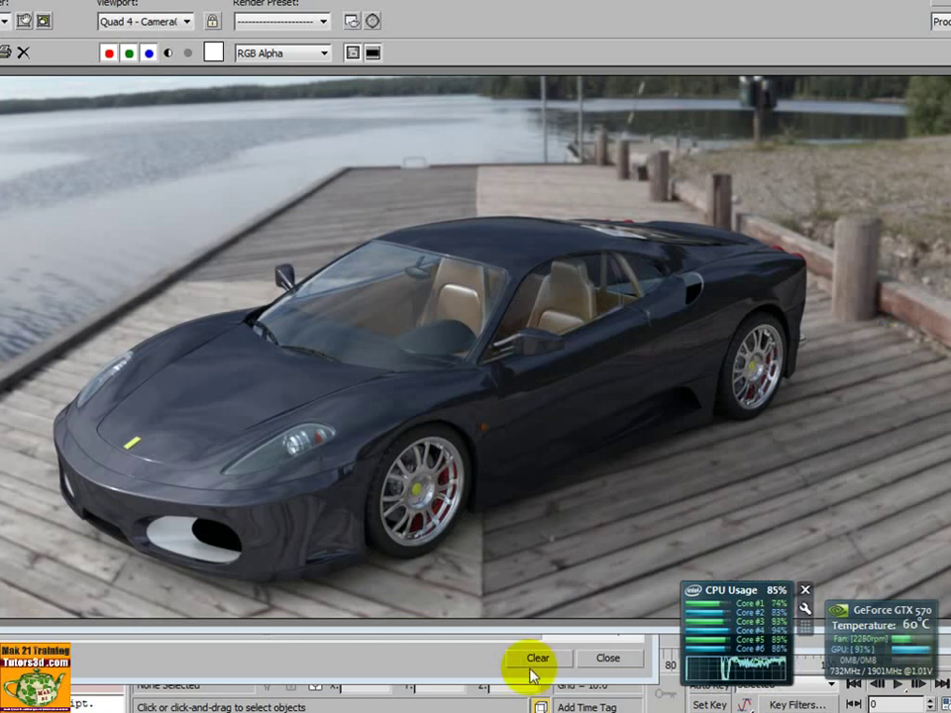
{"action": "left_click", "coordinate": [461, 674]}
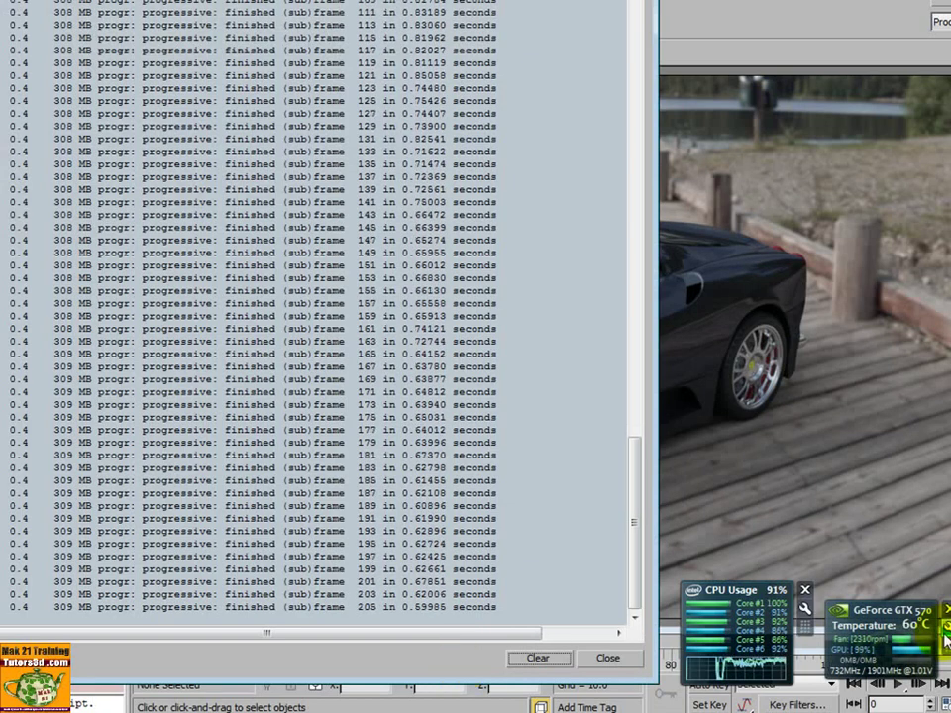
{"action": "mouse_move", "coordinate": [887, 639]}
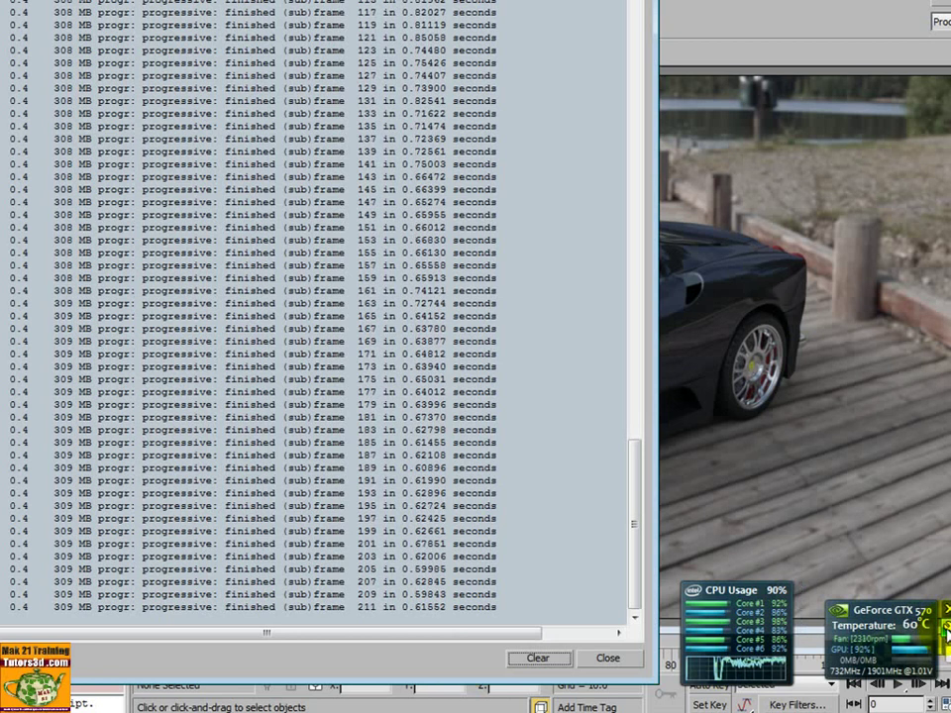
Step: Bring the Ferrari render forward and set the GPU Observer to adapter 0: GeForce GTX 570
{"action": "left_click", "coordinate": [885, 24]}
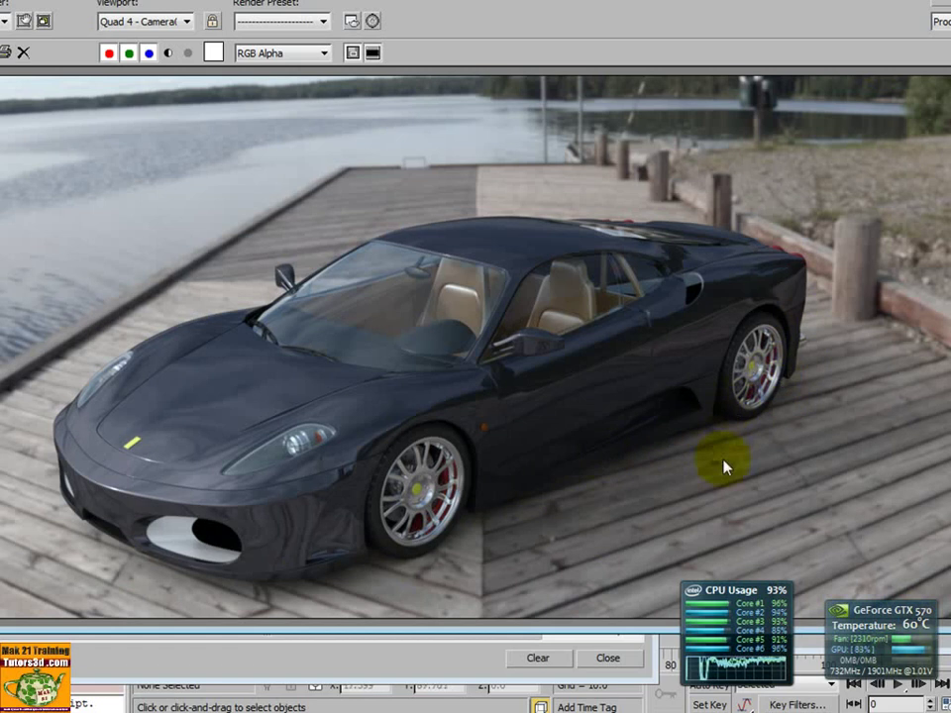
{"action": "left_click", "coordinate": [943, 624]}
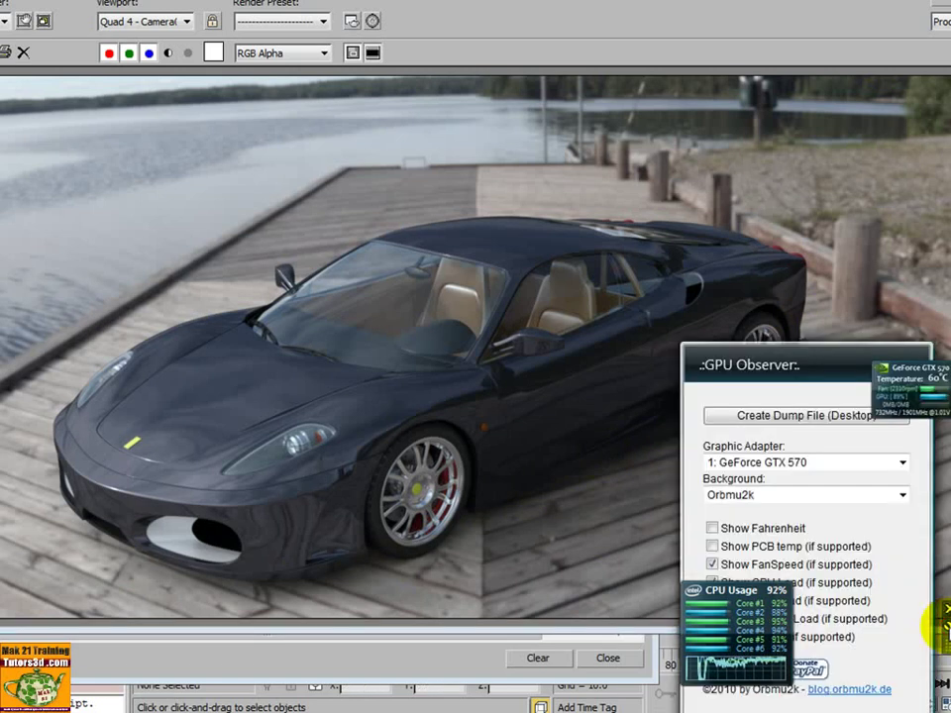
{"action": "left_click", "coordinate": [900, 462]}
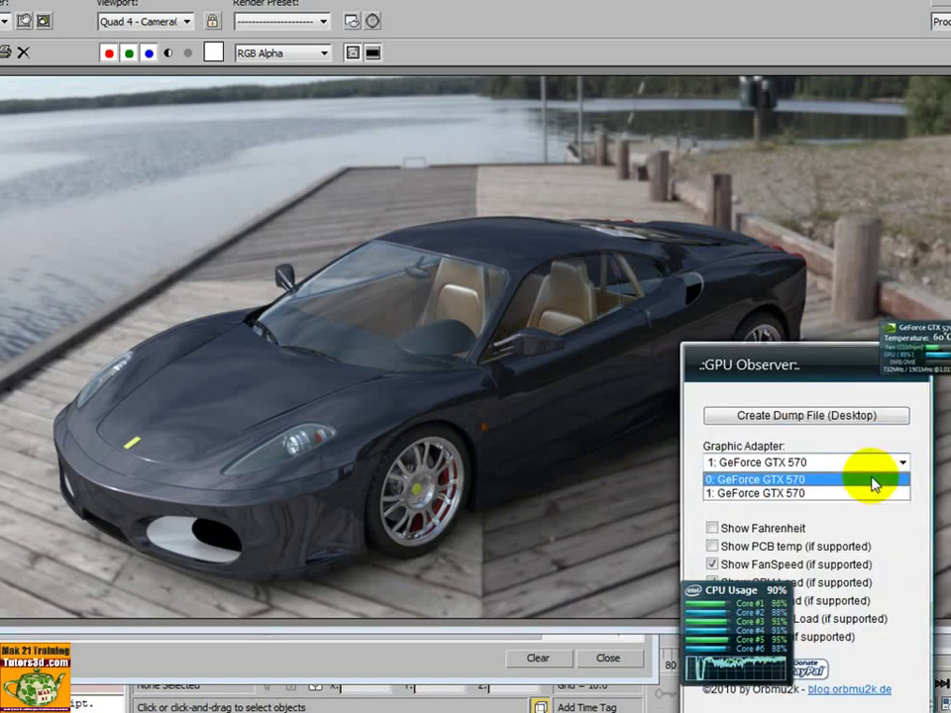
{"action": "left_click", "coordinate": [871, 492]}
{"action": "left_click", "coordinate": [842, 711]}
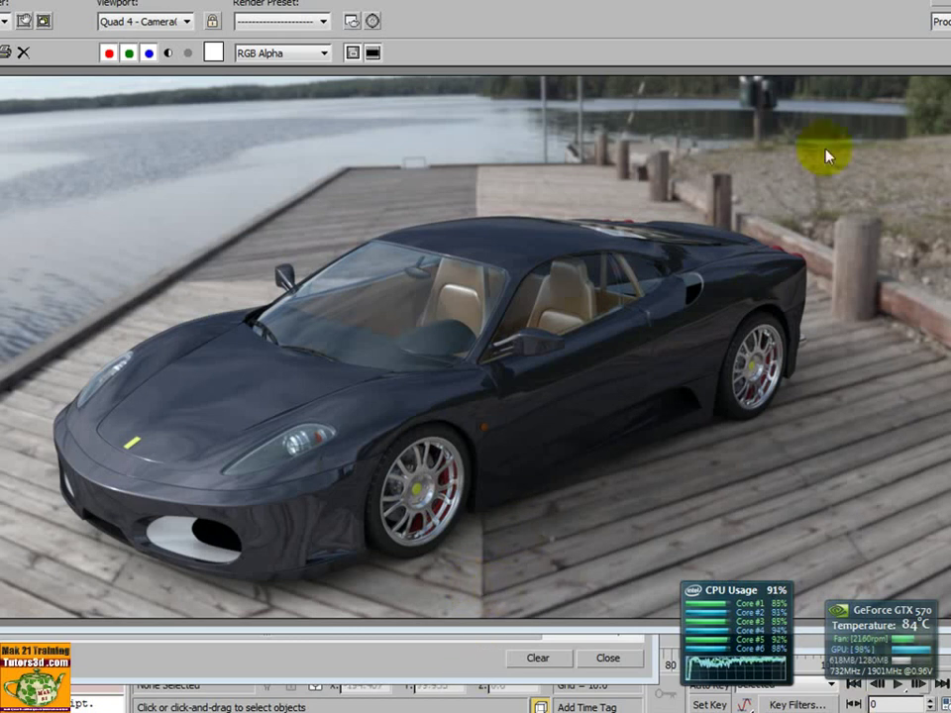
Step: Nudge the frame window down and watch the Rendering dialog and iray log until the 0:04:01 finish
{"action": "left_click_drag", "start_coordinate": [856, 3], "coordinate": [863, 22]}
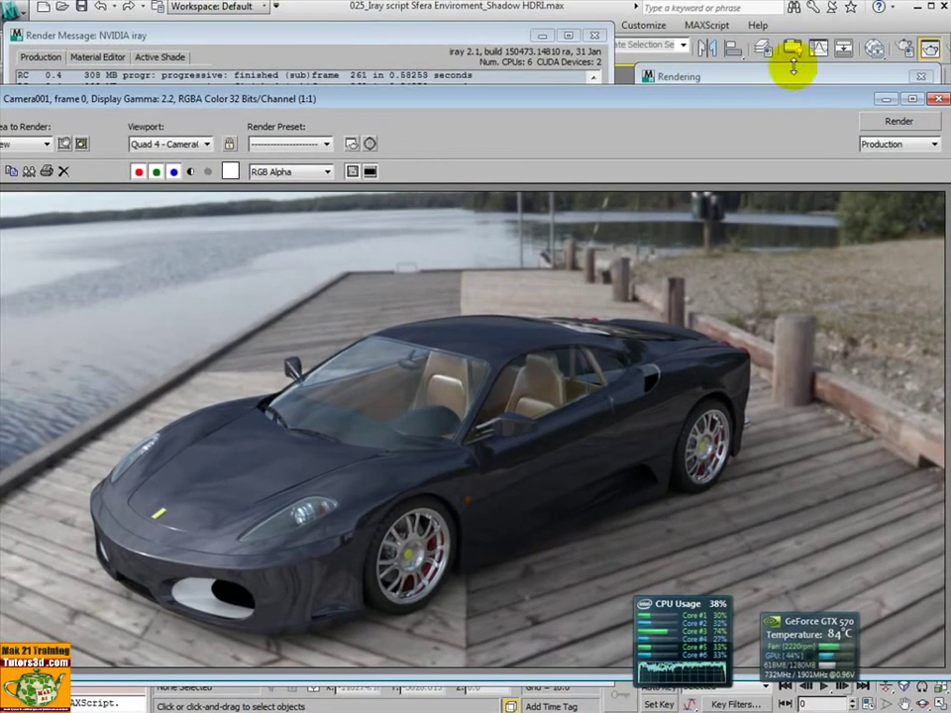
{"action": "left_click", "coordinate": [792, 80]}
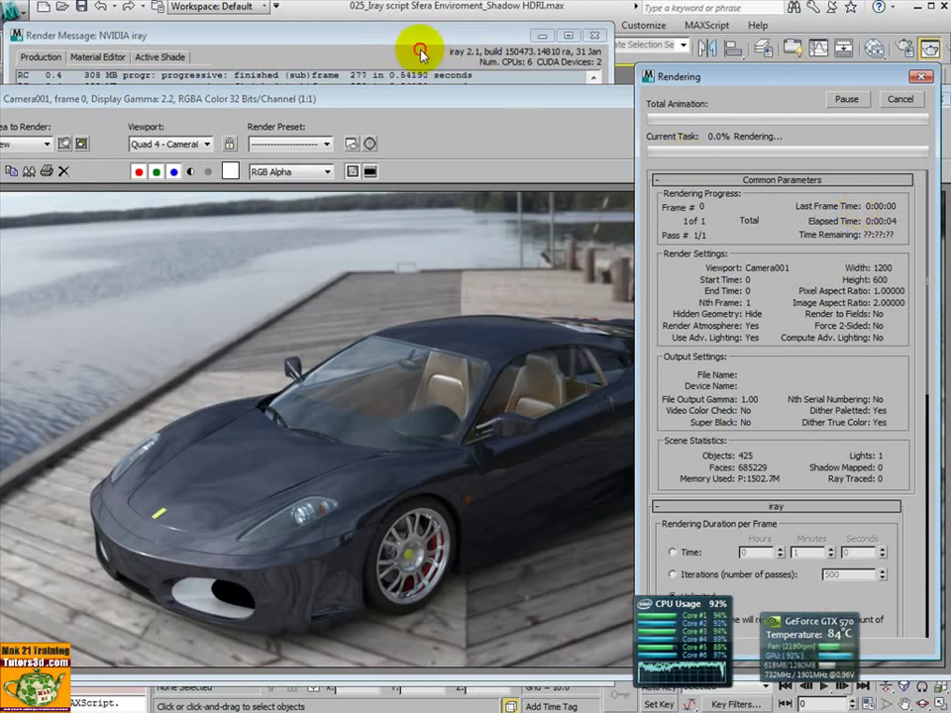
{"action": "left_click", "coordinate": [488, 49]}
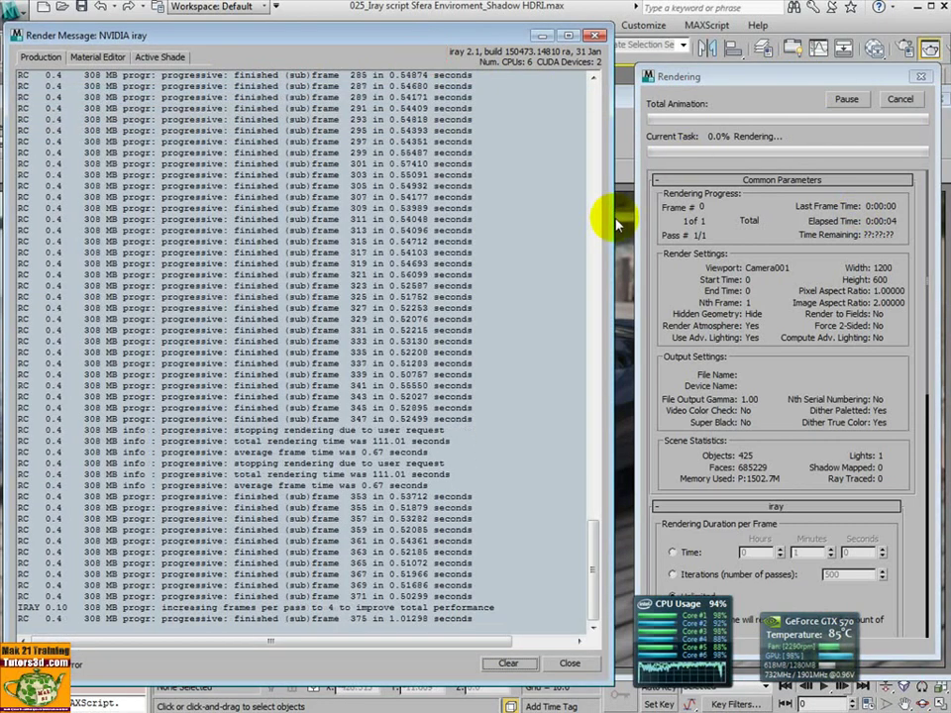
{"action": "left_click", "coordinate": [625, 157]}
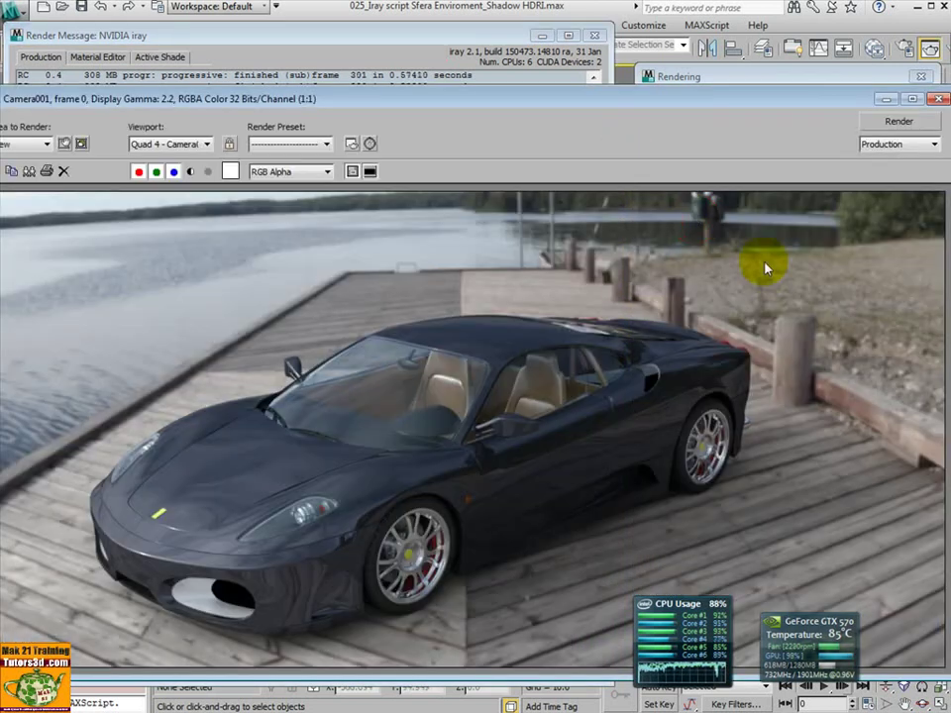
{"action": "left_click", "coordinate": [834, 78]}
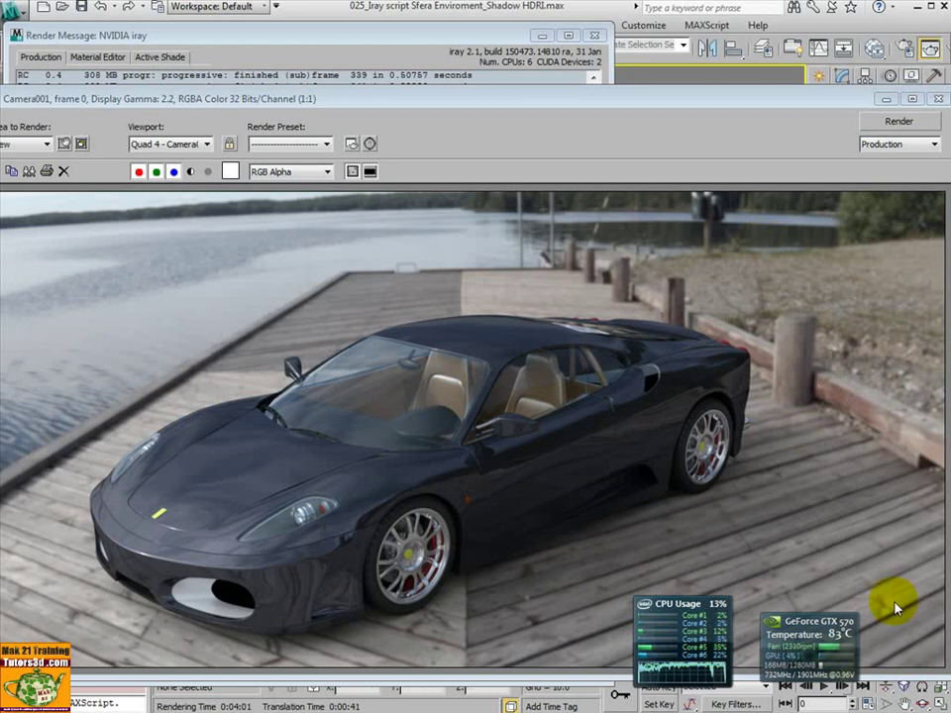
Step: Stack the GPU monitor gadget above the CPU usage gadget at the right
{"action": "mouse_move", "coordinate": [809, 631]}
{"action": "left_mouse_down"}
{"action": "mouse_move", "coordinate": [849, 500]}
{"action": "mouse_move", "coordinate": [849, 459]}
{"action": "left_mouse_up"}
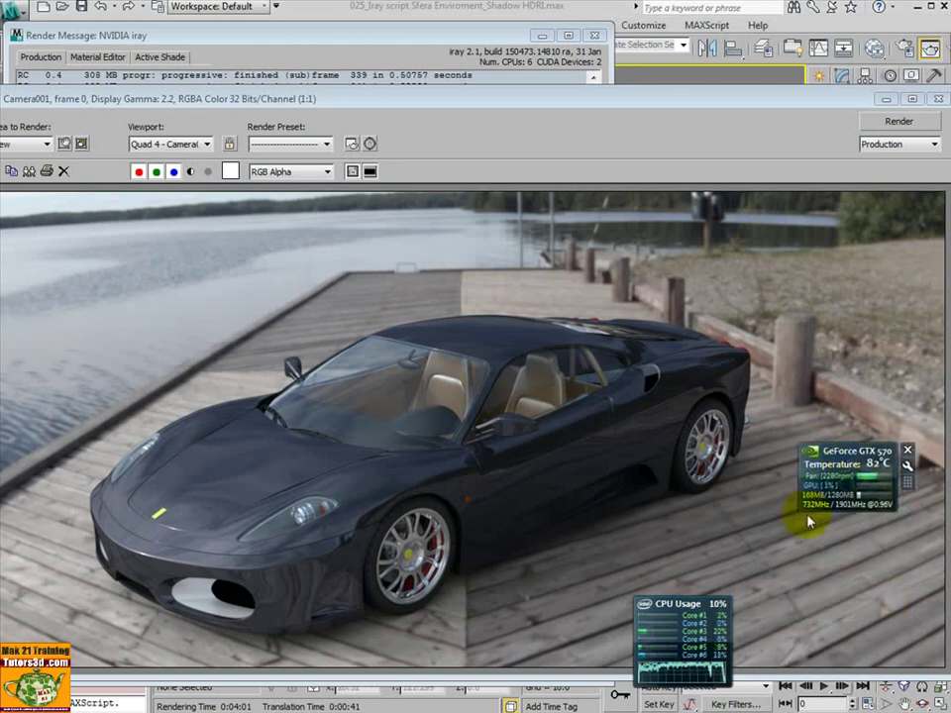
{"action": "left_click_drag", "start_coordinate": [692, 617], "coordinate": [853, 542]}
{"action": "left_click", "coordinate": [793, 572]}
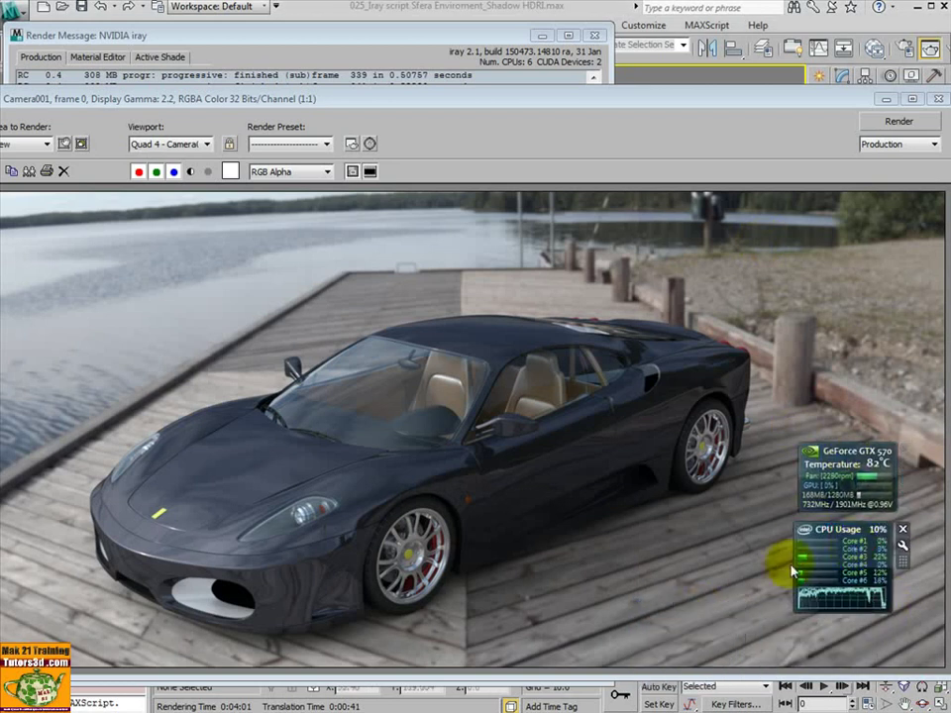
Step: Expand the render log, select the 0:04:00.75 wallclock line, and return to the finished frame
{"action": "double_click", "coordinate": [418, 40]}
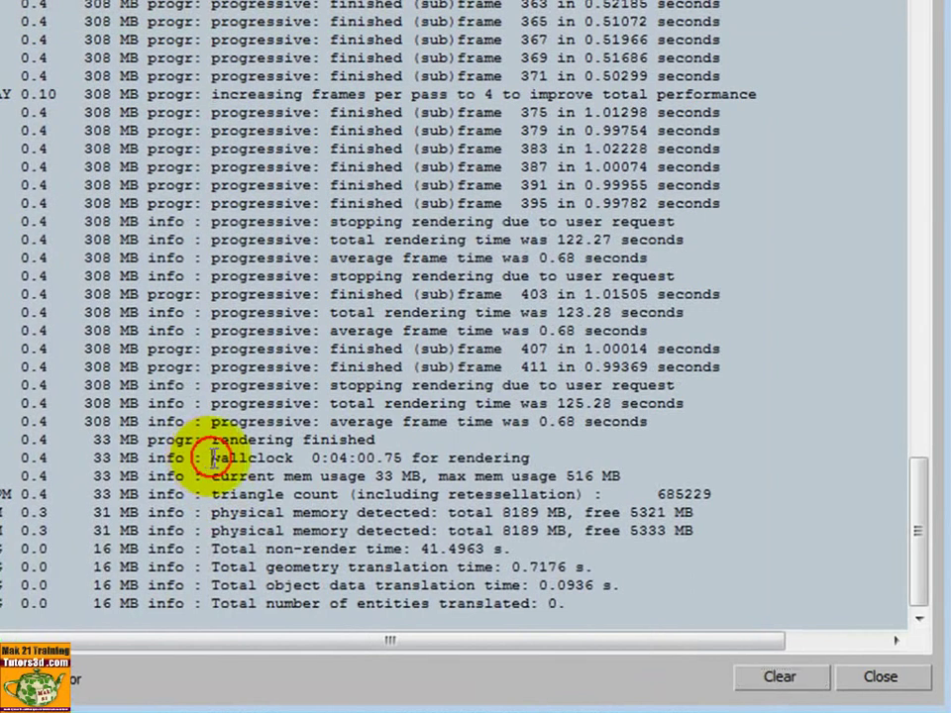
{"action": "left_click_drag", "start_coordinate": [211, 457], "coordinate": [532, 458]}
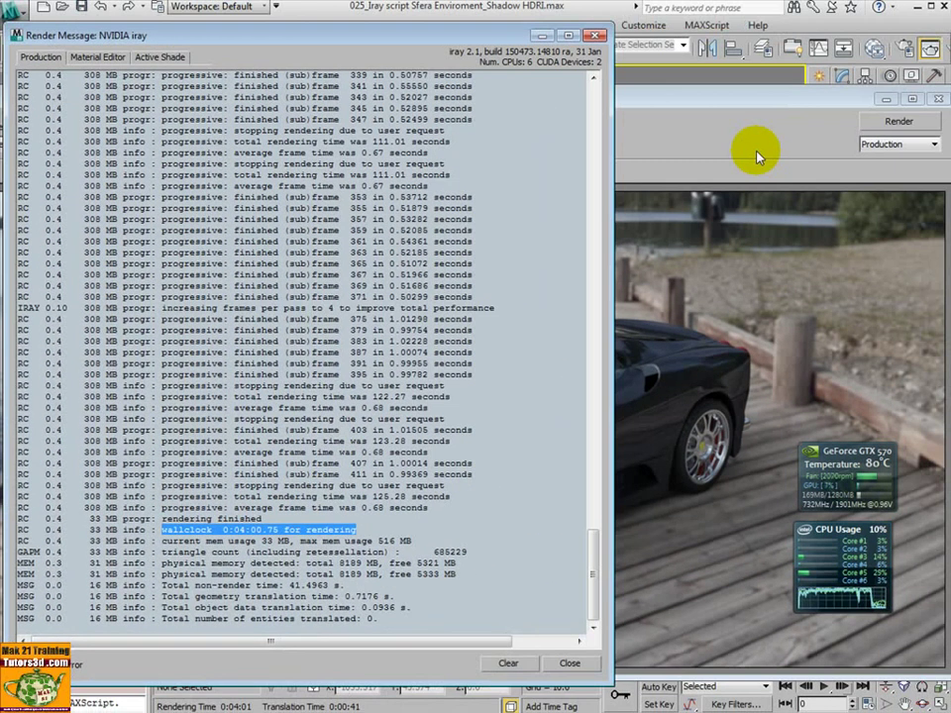
{"action": "left_click", "coordinate": [757, 157]}
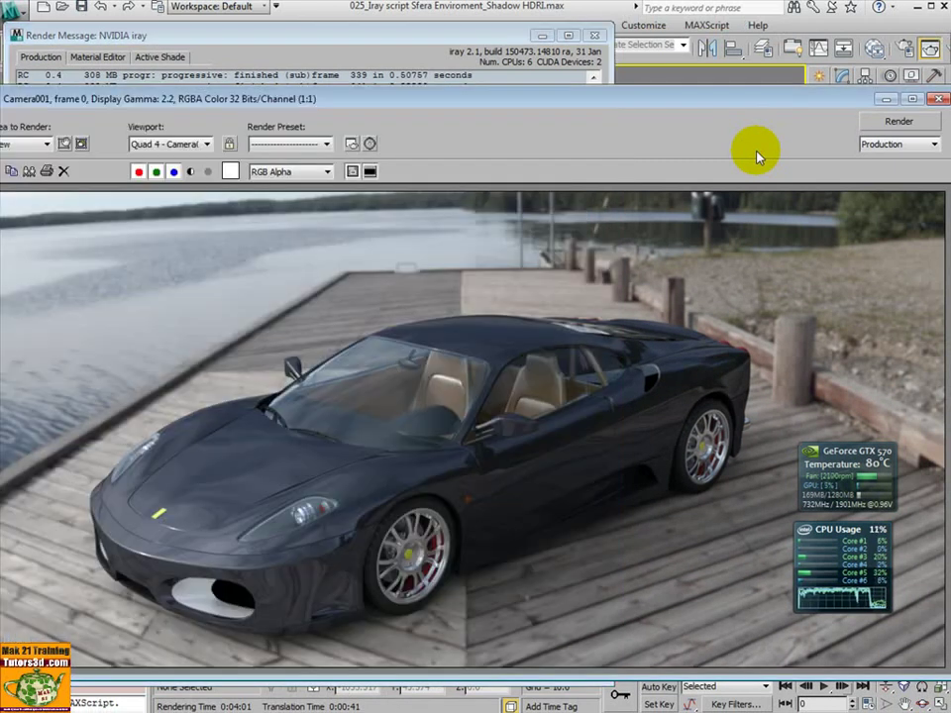